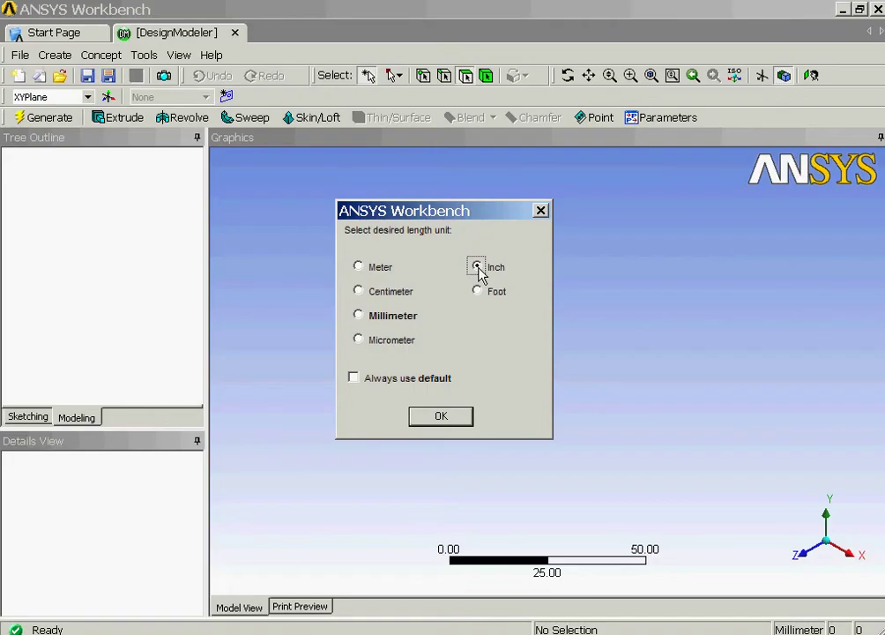
# Use inches as the length unit and sketch a rectangle about 3.5 by 2.6 in on the XZ plane, starting at the origin.
pyautogui.click(441, 416)
pyautogui.click(93, 188)
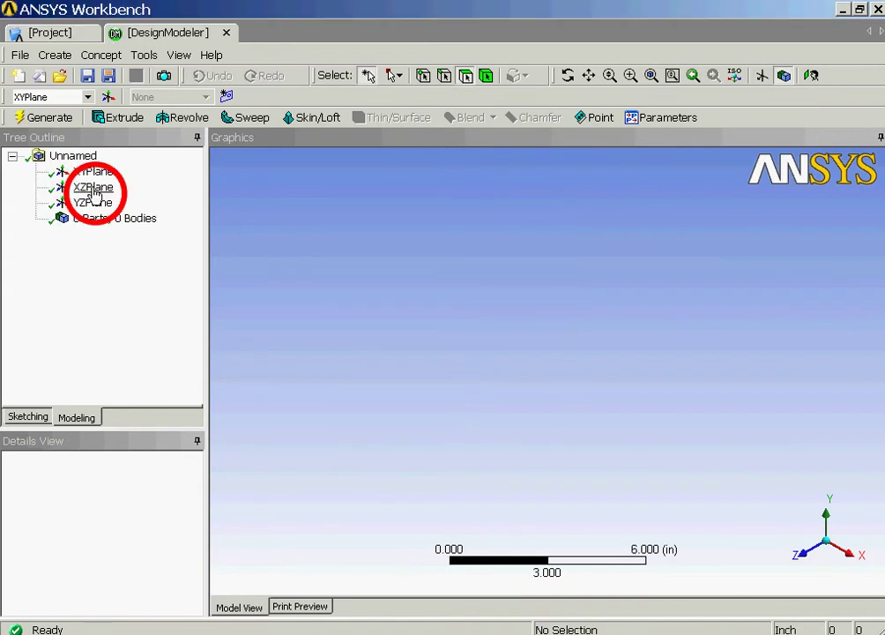
pyautogui.click(94, 189)
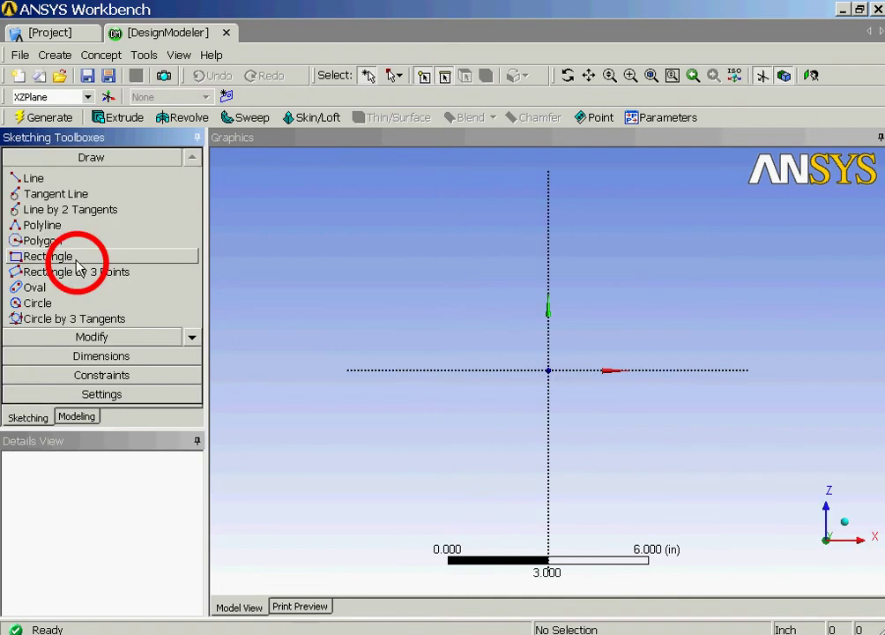
pyautogui.click(76, 258)
pyautogui.click(547, 371)
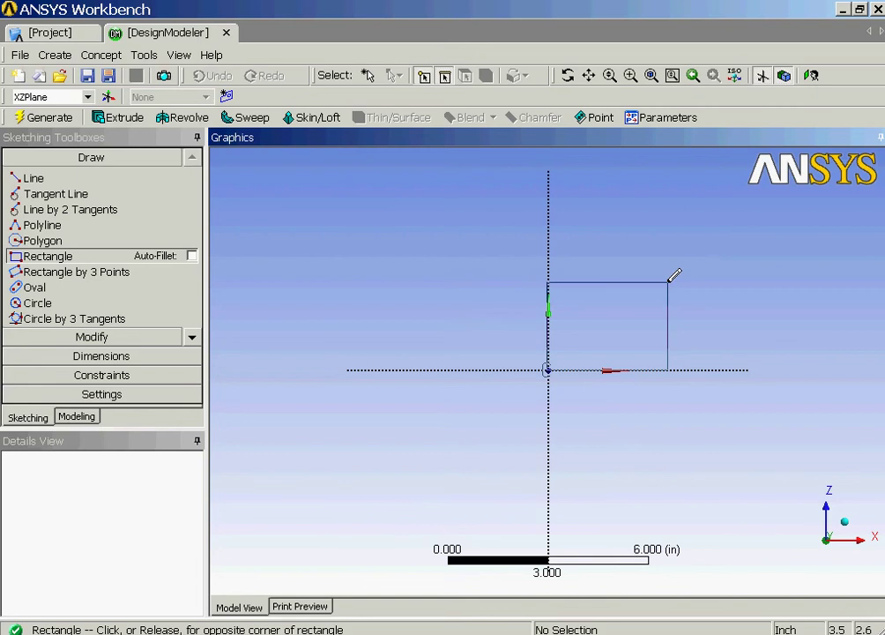
pyautogui.click(668, 282)
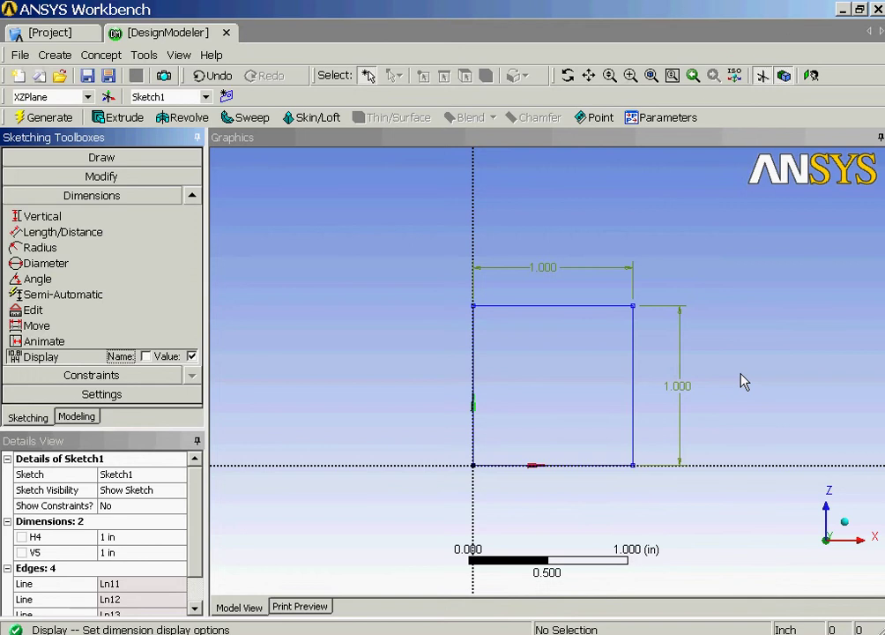
# Extrude the square sketch 4 in in the reversed direction as added material and generate the solid.
pyautogui.click(734, 78)
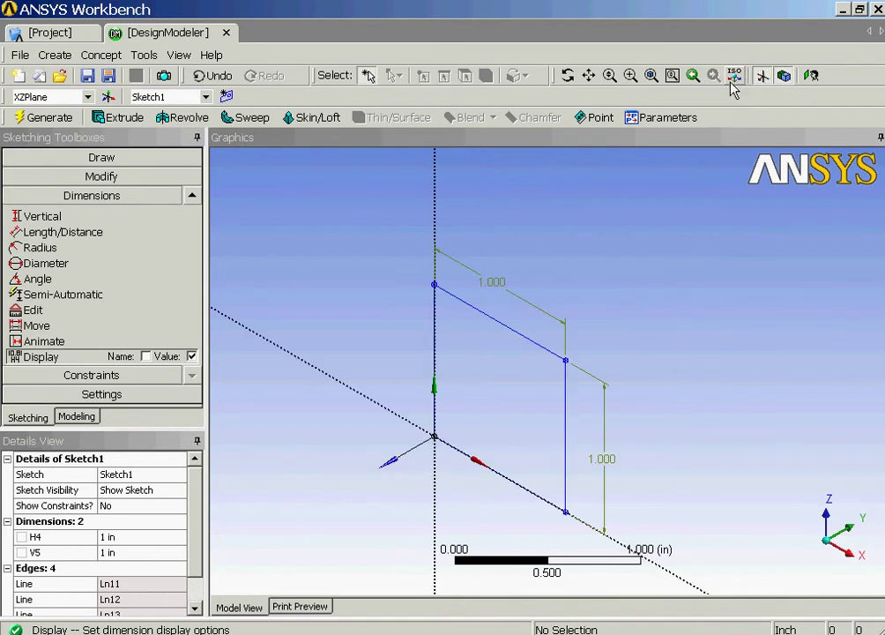
pyautogui.click(122, 124)
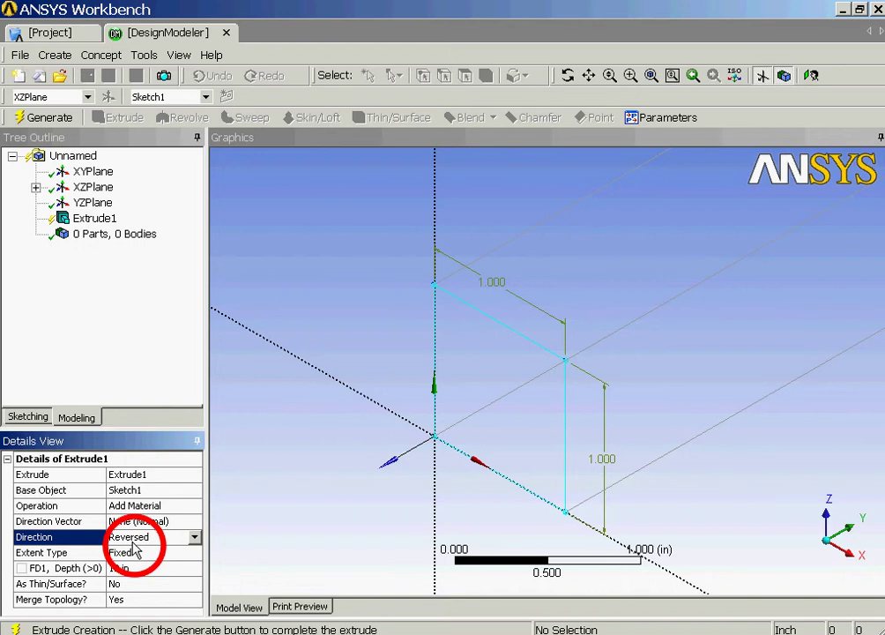
pyautogui.click(115, 567)
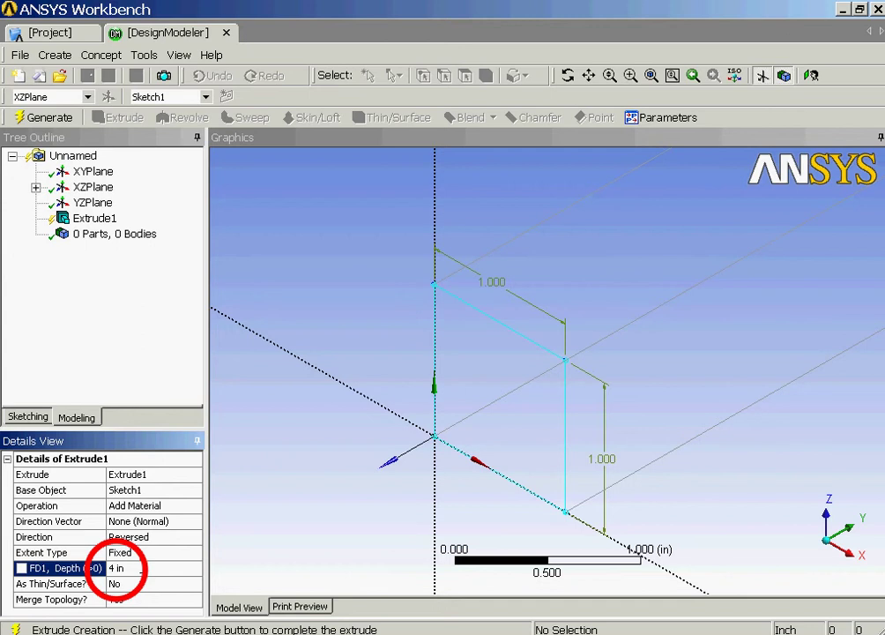
pyautogui.click(44, 120)
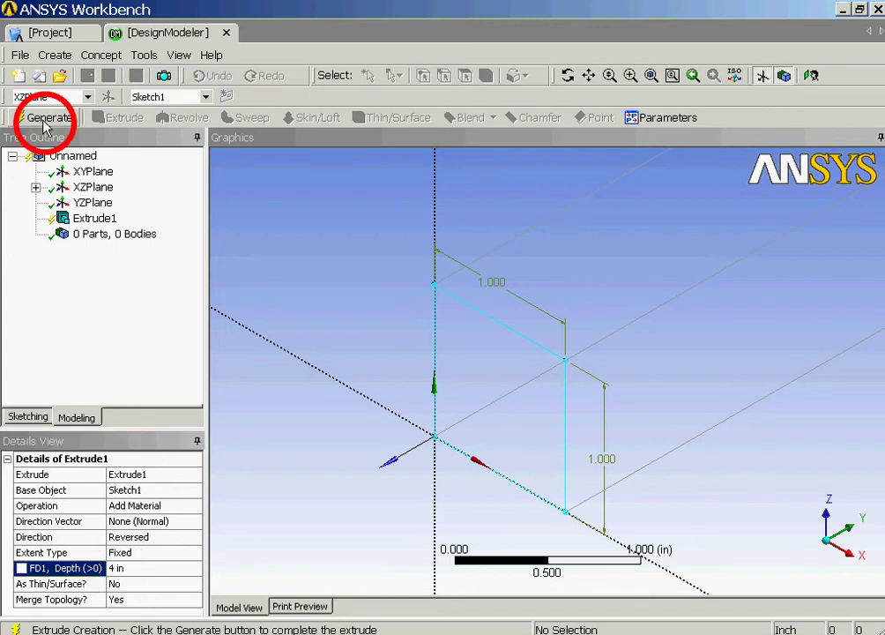
pyautogui.click(45, 122)
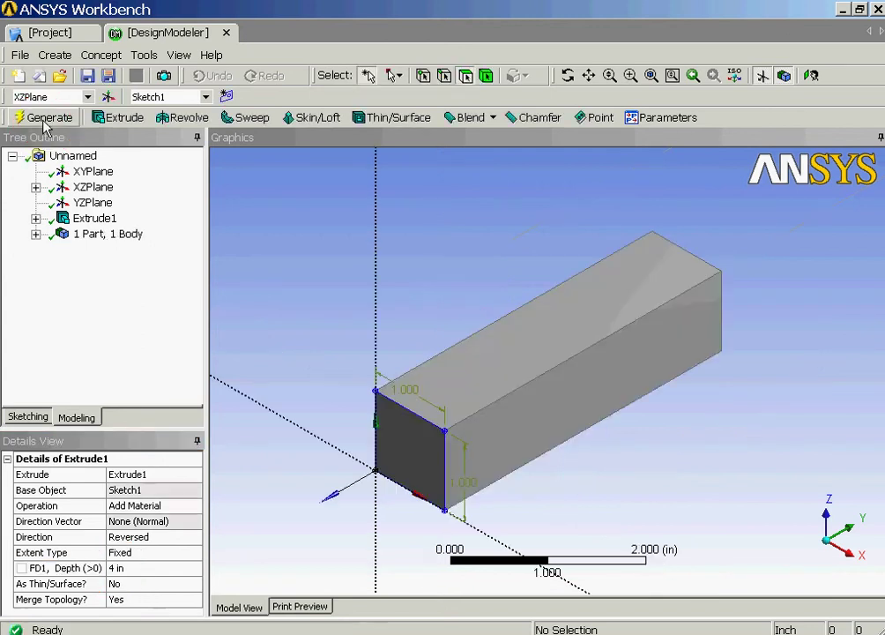
# Save the geometry as Tutorial6_1.agdb and start a new simulation from it in the project.
pyautogui.click(88, 83)
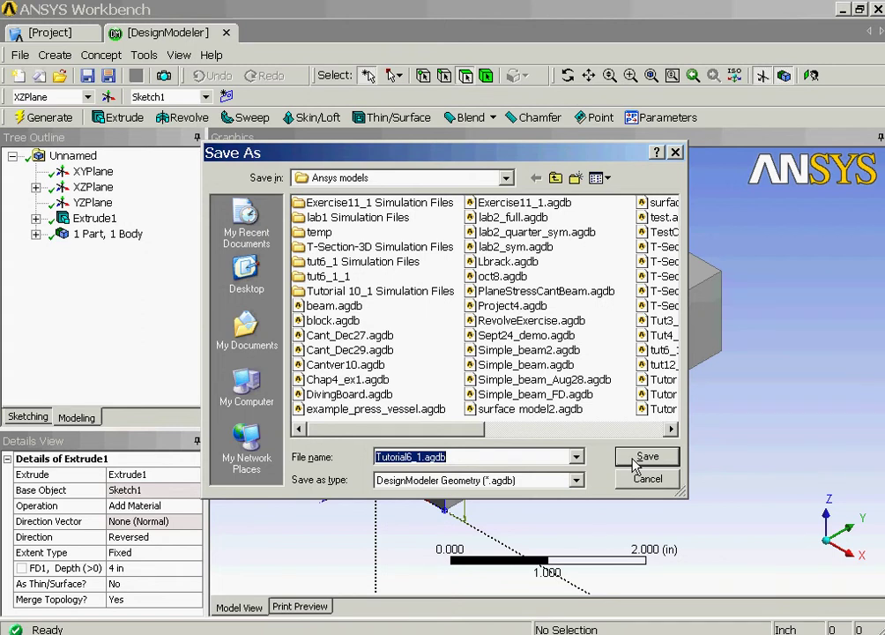
pyautogui.click(636, 465)
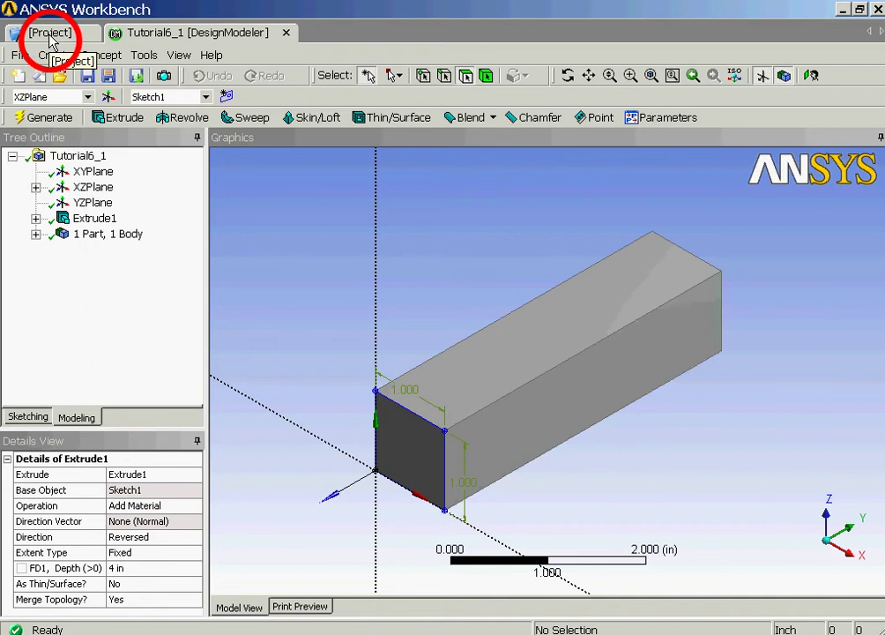
pyautogui.click(49, 35)
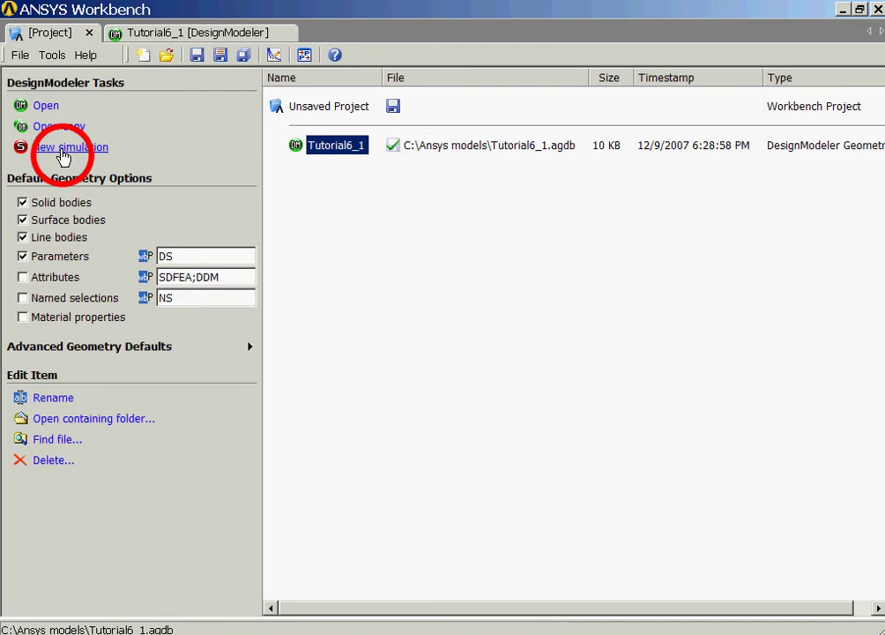
pyautogui.click(62, 153)
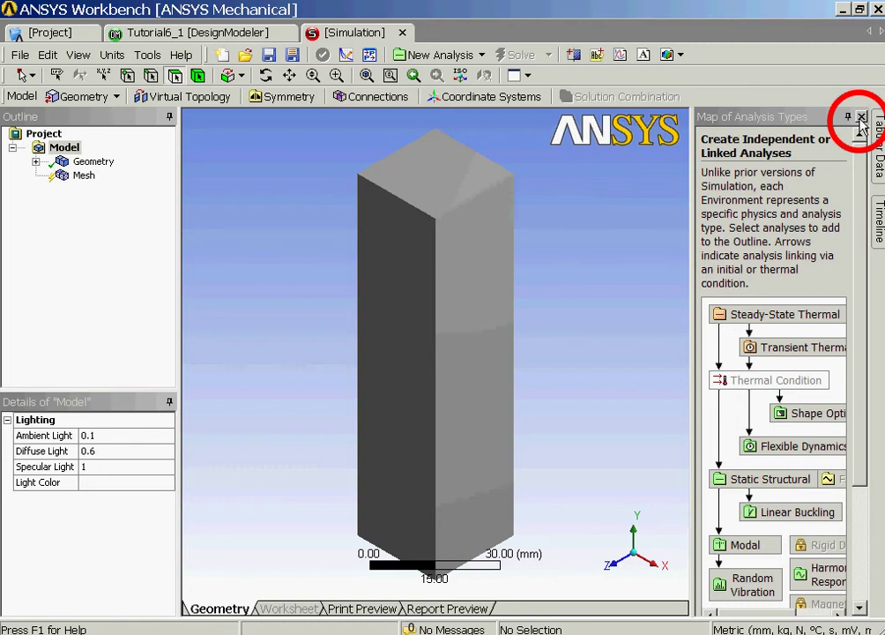
# Set the simulation units to U.S. Customary (in, lbm, lbf, °F) and rename the solid body as Beam.
pyautogui.click(861, 117)
pyautogui.click(113, 55)
pyautogui.click(123, 162)
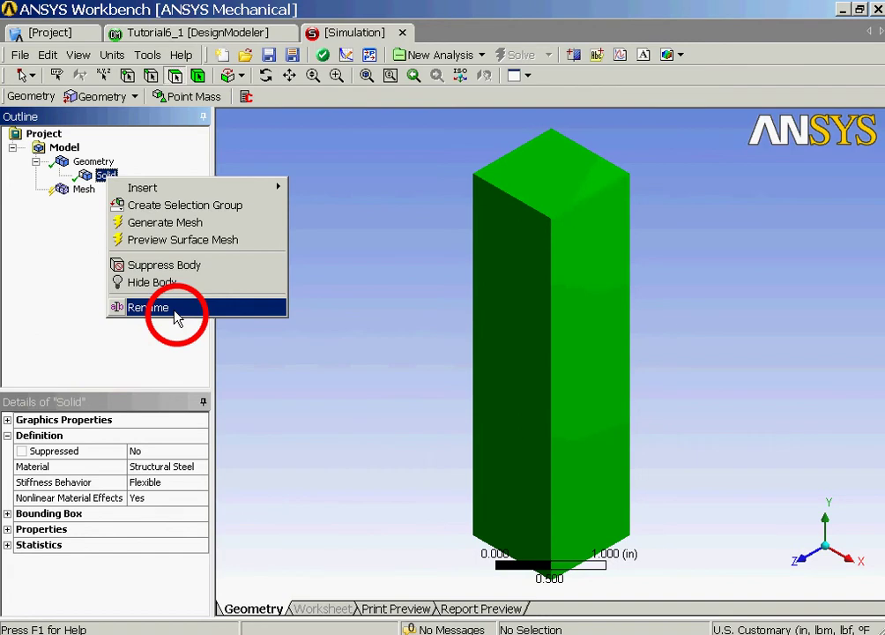
pyautogui.click(175, 308)
pyautogui.write('Beam')
pyautogui.press('Return')
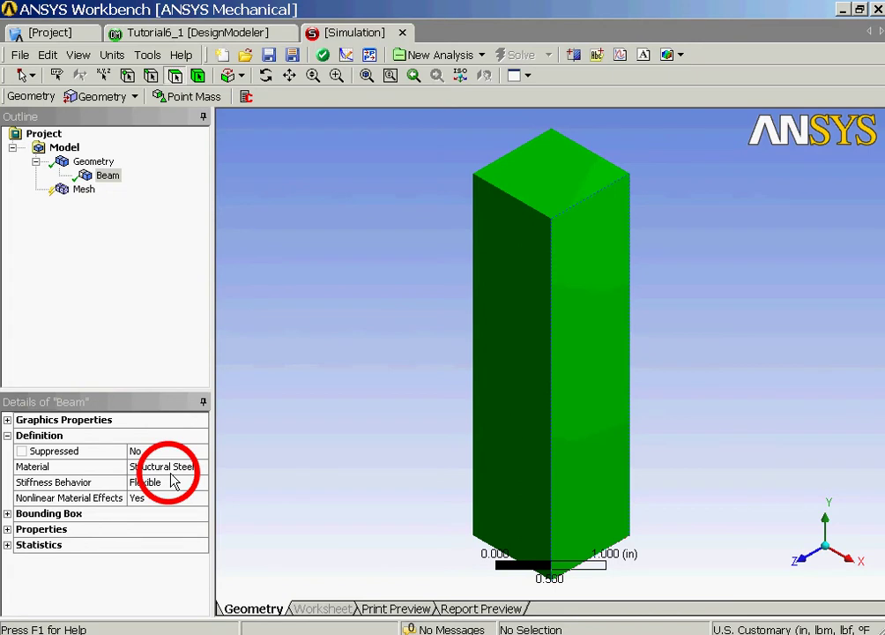
# Create a static structural analysis and apply a force by components, with a Z component of -500 lbf, to the beam's +Y end face.
pyautogui.click(441, 55)
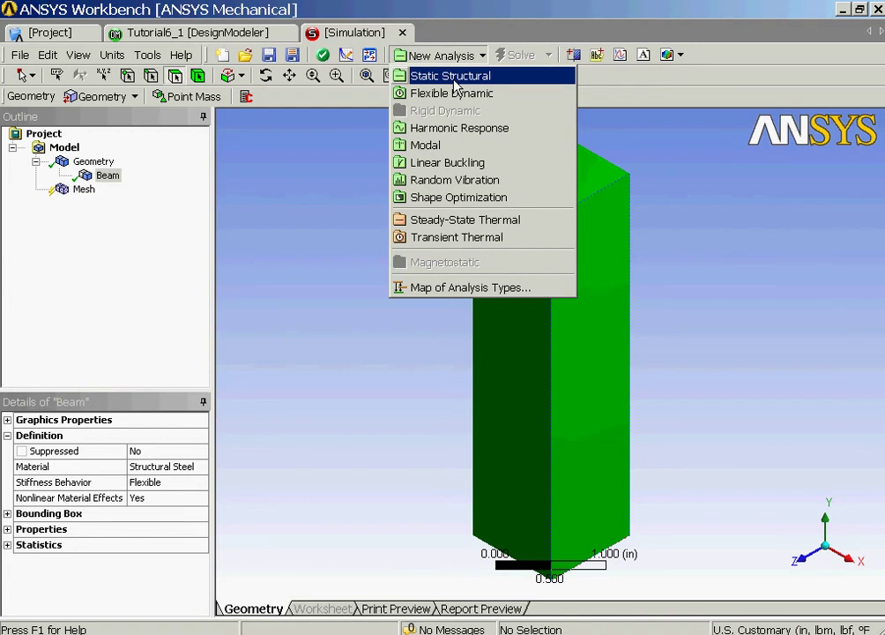
pyautogui.click(455, 80)
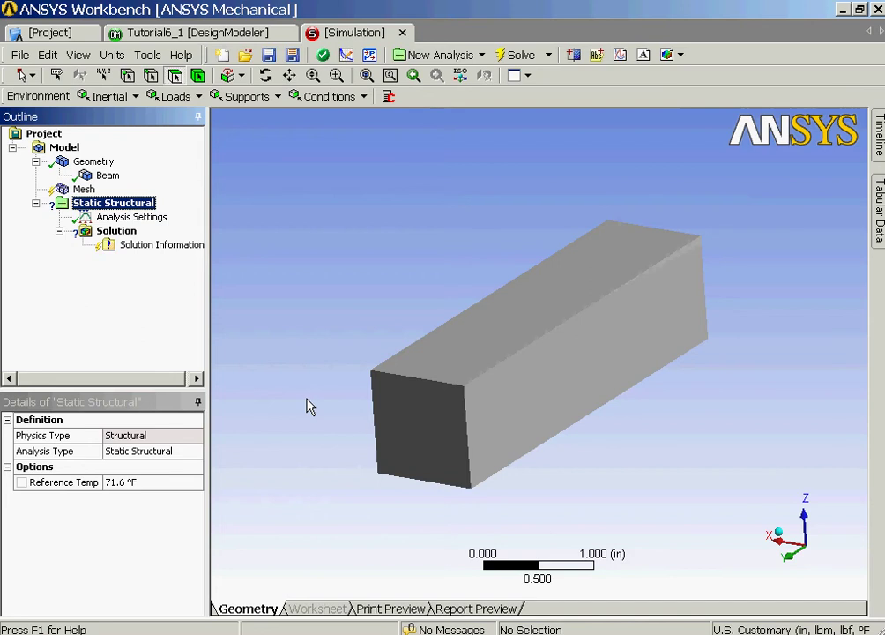
pyautogui.click(176, 79)
pyautogui.click(420, 438)
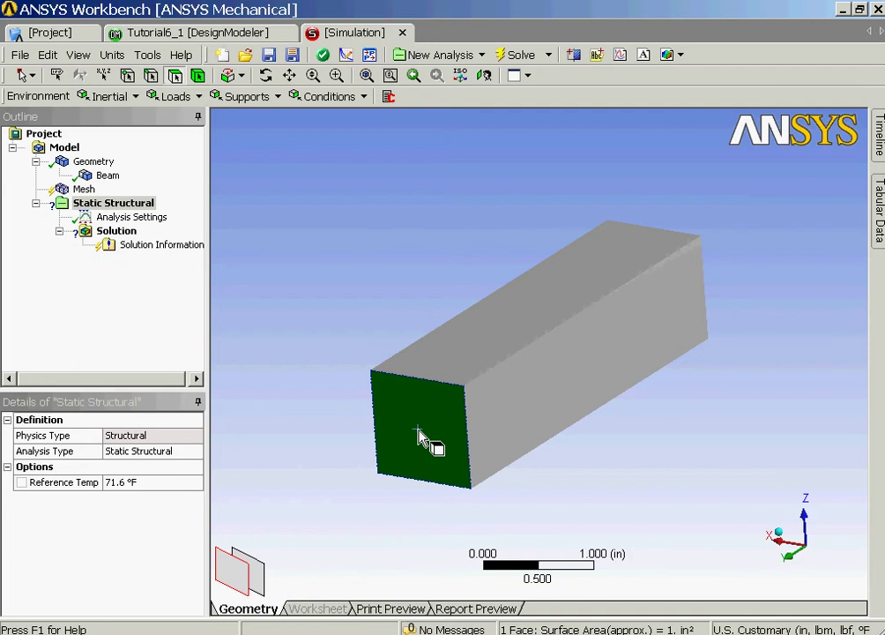
pyautogui.click(176, 96)
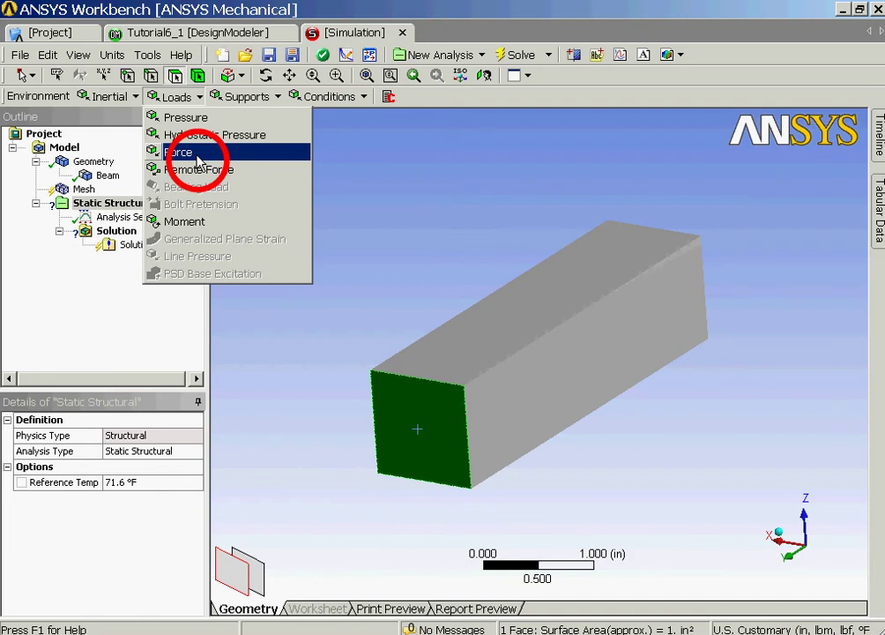
pyautogui.click(198, 159)
pyautogui.click(146, 483)
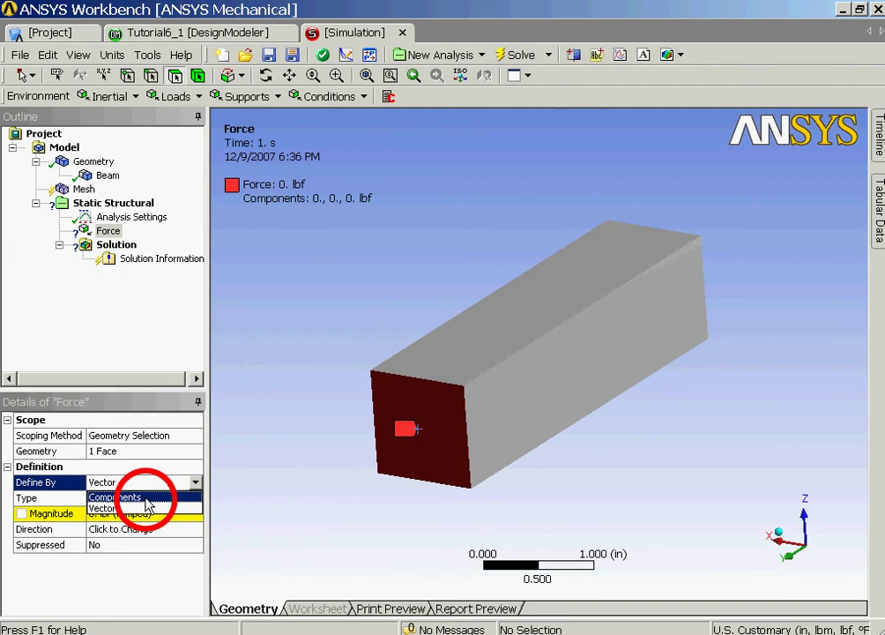
pyautogui.click(114, 497)
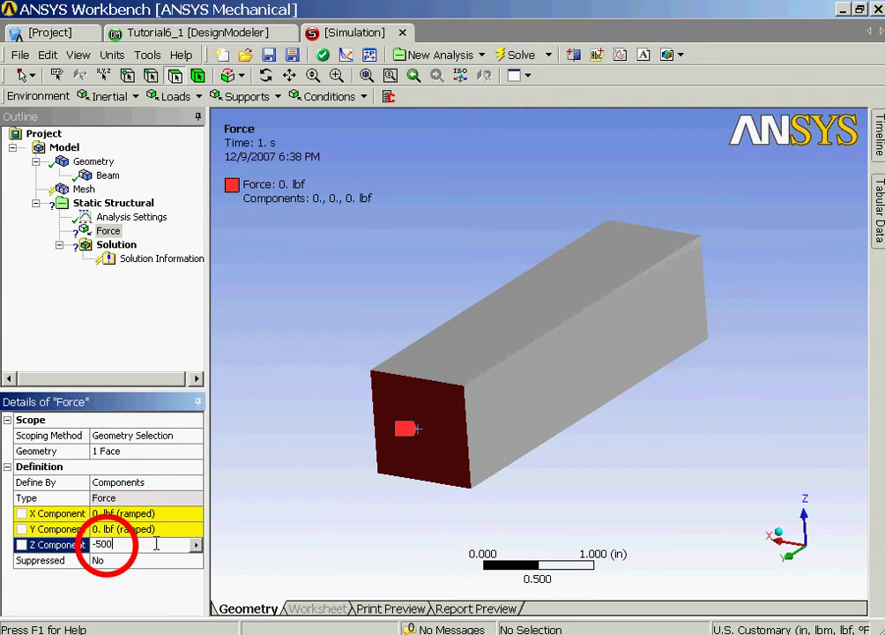
pyautogui.press('Return')
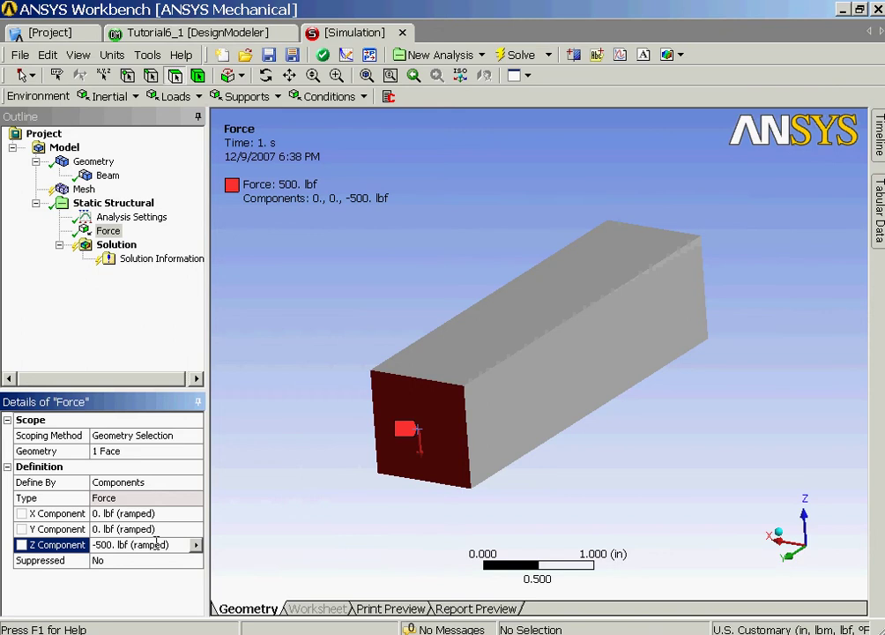
# Apply a fixed support to the beam's end face opposite the loaded face.
pyautogui.moveTo(715, 344); pyautogui.dragTo(689, 386, button='middle')
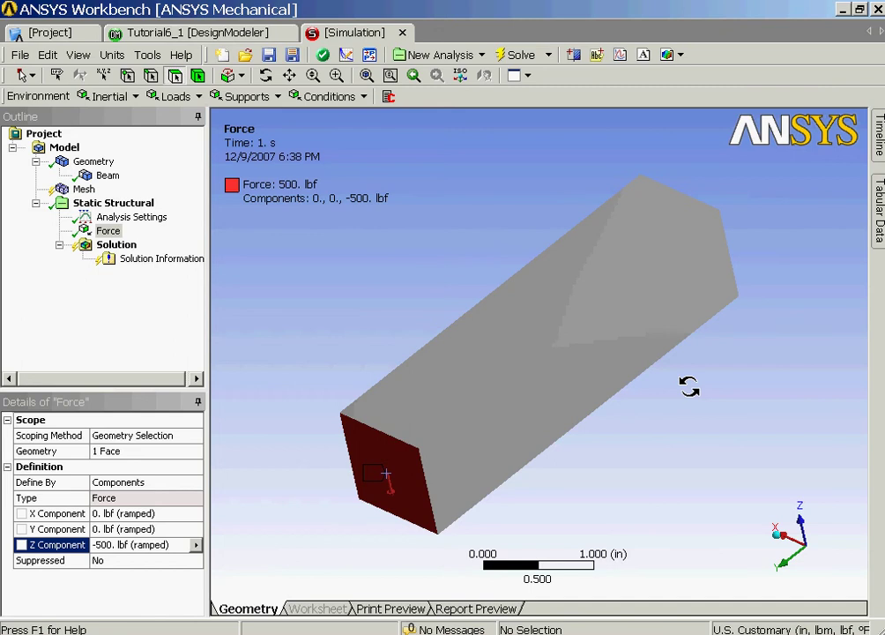
pyautogui.moveTo(690, 386); pyautogui.dragTo(495, 553, button='middle')
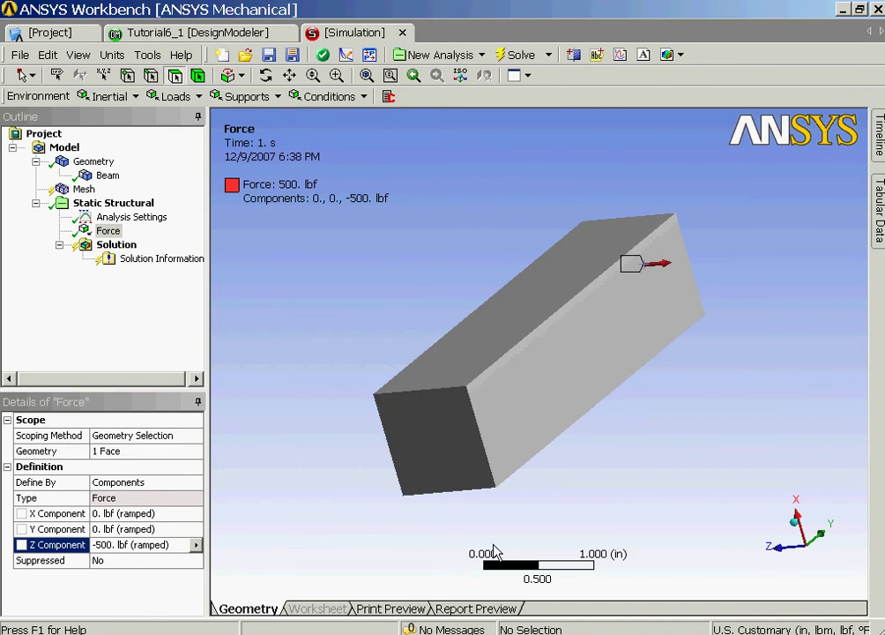
pyautogui.click(438, 448)
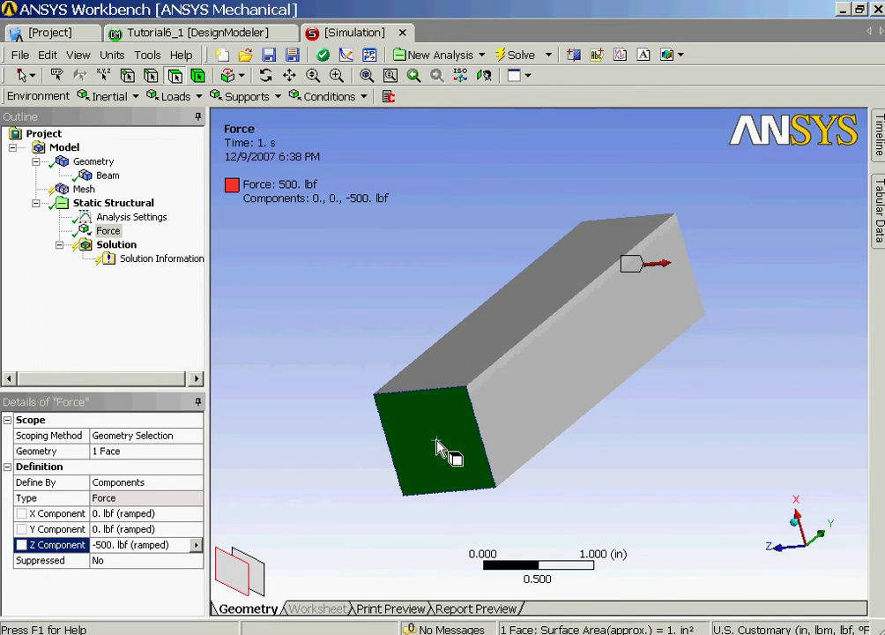
pyautogui.click(116, 208)
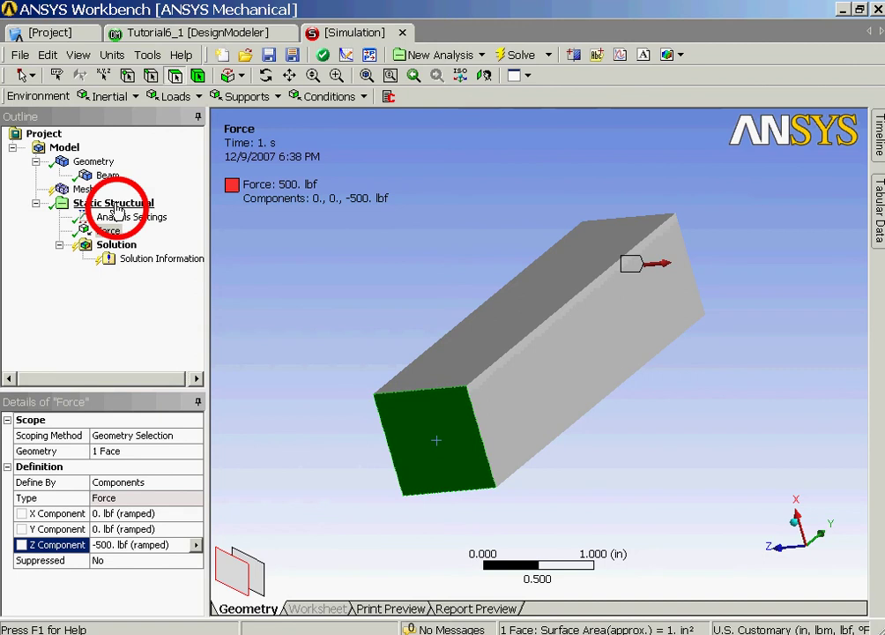
pyautogui.click(117, 205)
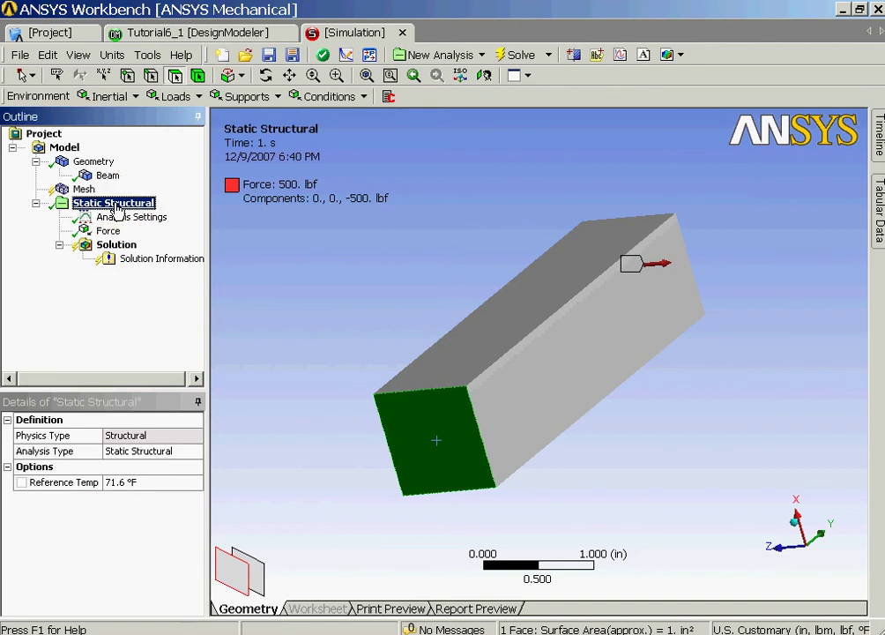
pyautogui.click(248, 99)
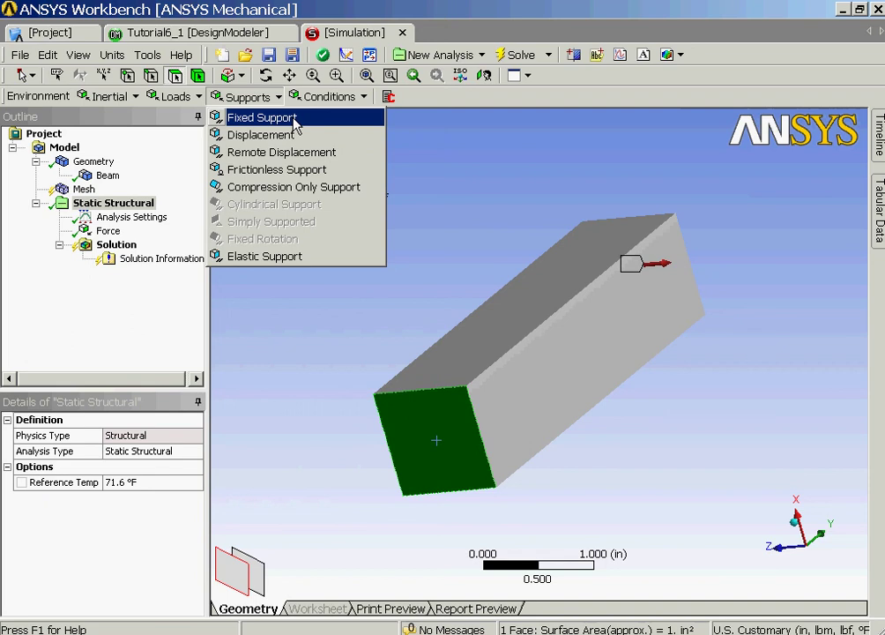
pyautogui.click(295, 124)
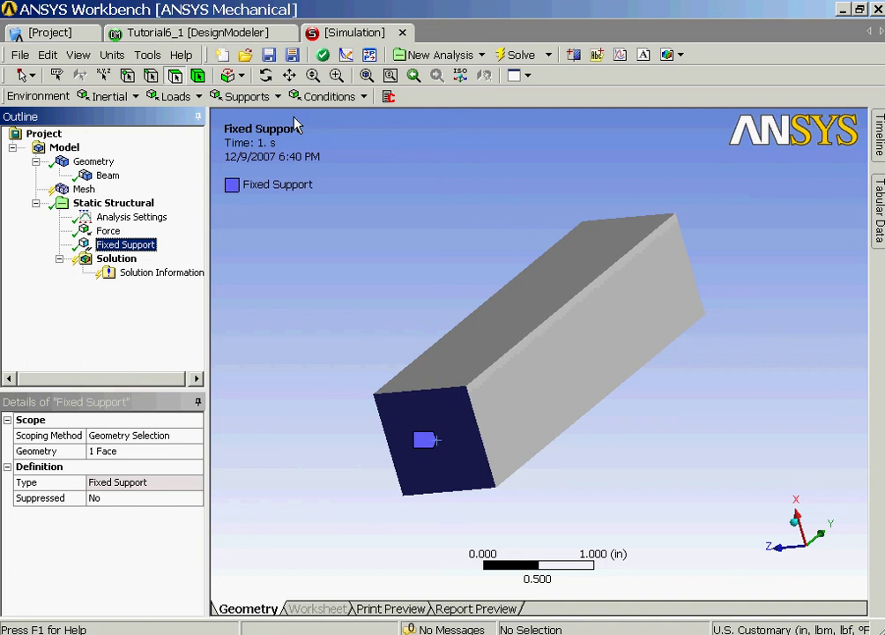
# Add a directional deformation result to the solution and orient it along the Z axis.
pyautogui.click(117, 259)
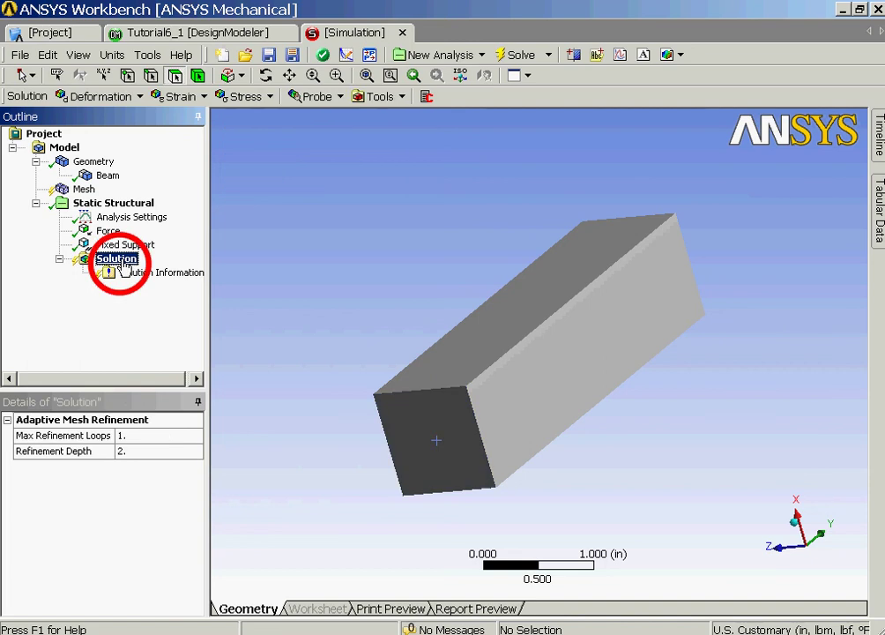
pyautogui.click(97, 99)
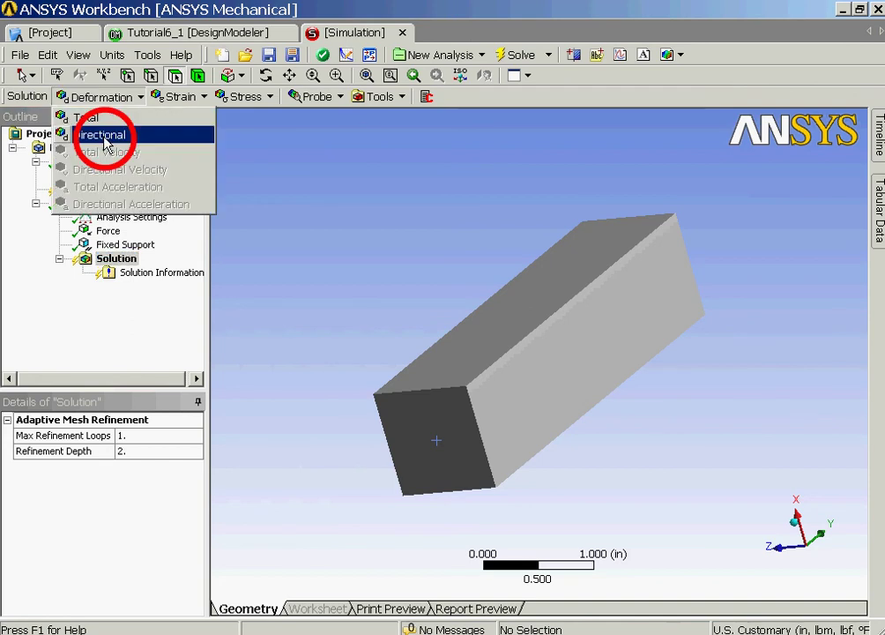
pyautogui.click(104, 137)
pyautogui.click(132, 482)
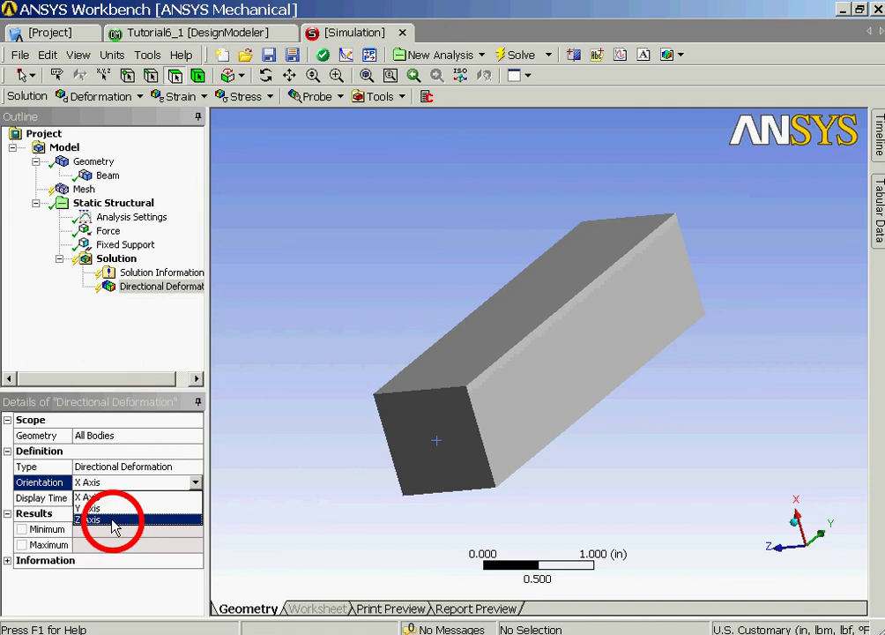
pyautogui.click(112, 520)
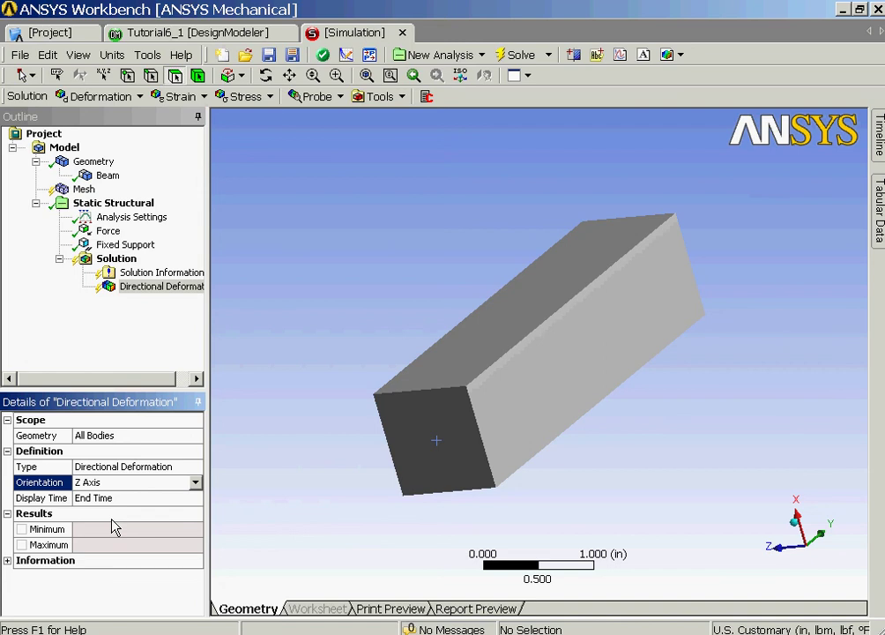
# Add a normal stress result oriented along the Y axis to the solution and solve the analysis.
pyautogui.click(248, 99)
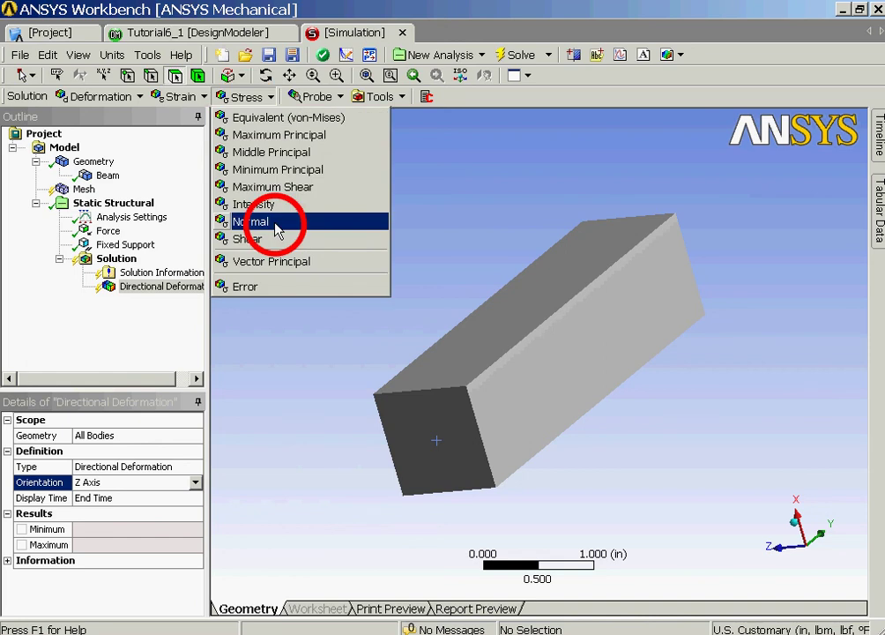
pyautogui.click(276, 228)
pyautogui.click(128, 482)
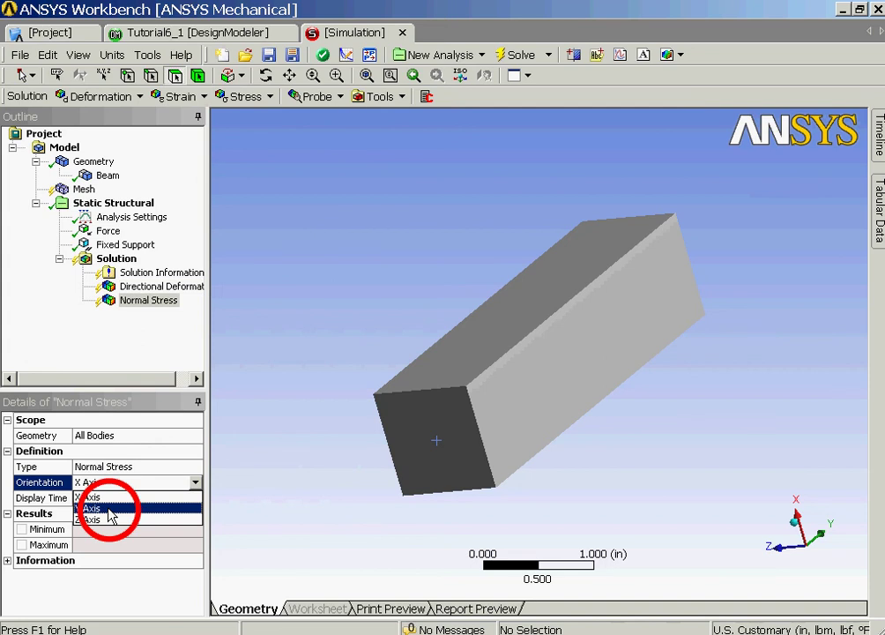
pyautogui.click(110, 509)
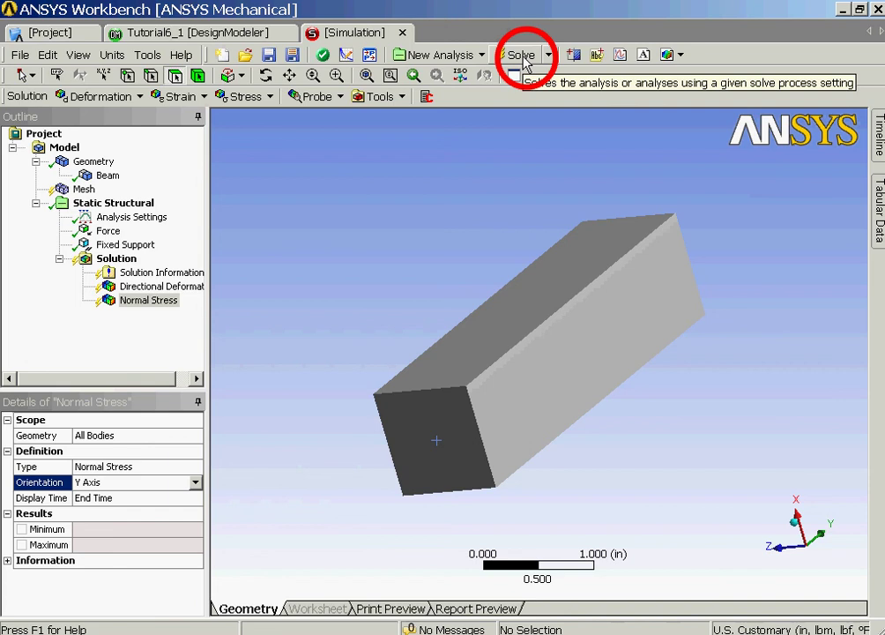
pyautogui.click(522, 57)
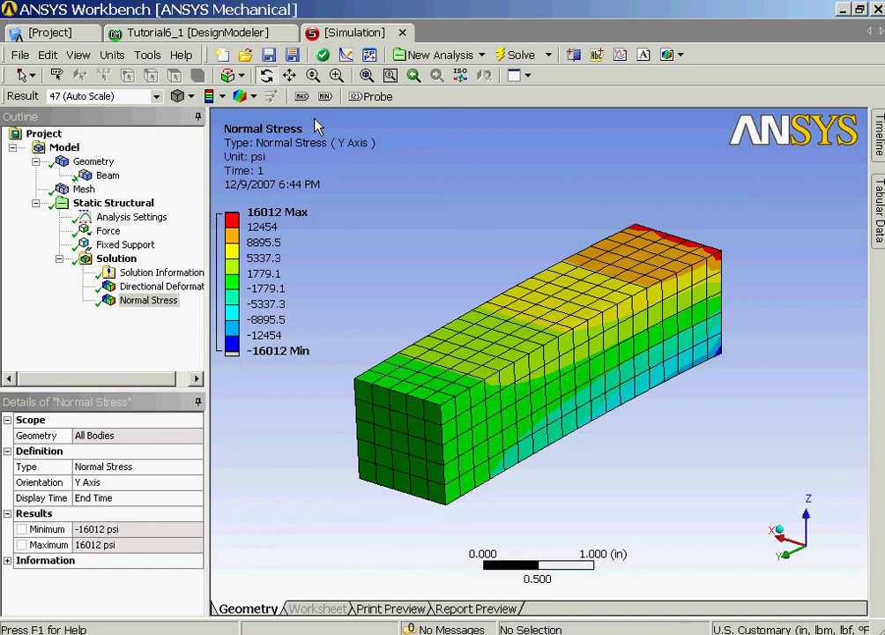
# Place normal stress probe labels on the beam's upper face, one near the fixed end and one around mid-length.
pyautogui.click(374, 97)
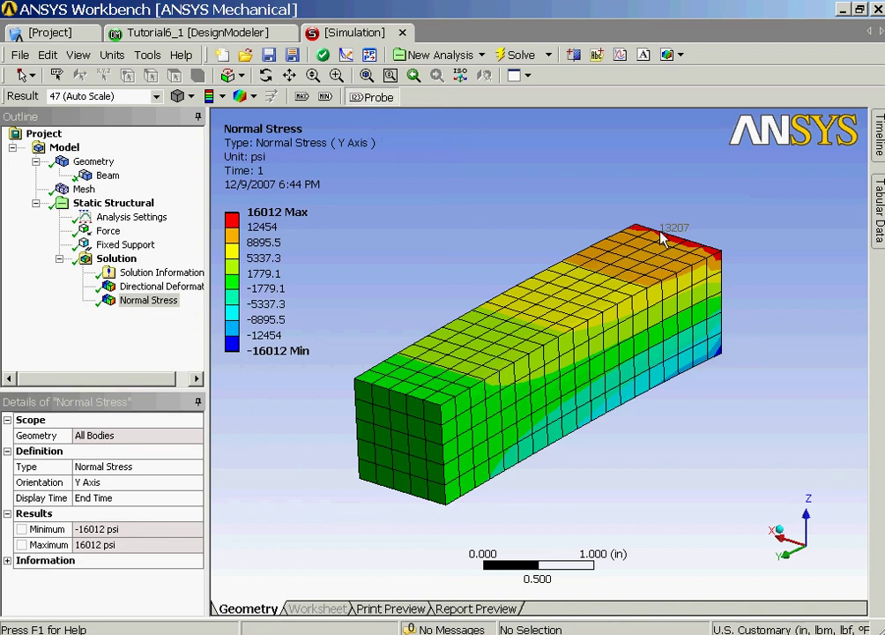
pyautogui.click(661, 234)
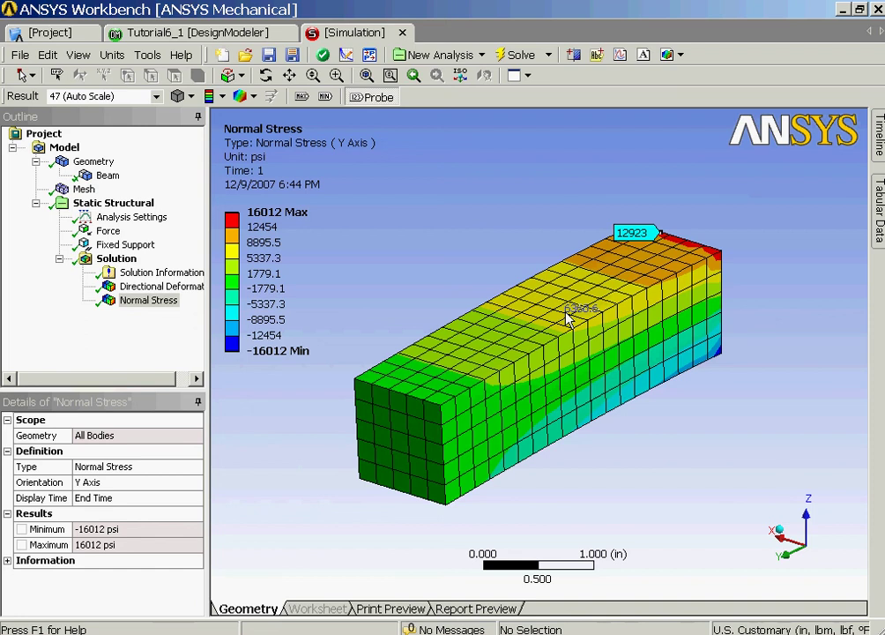
pyautogui.click(565, 311)
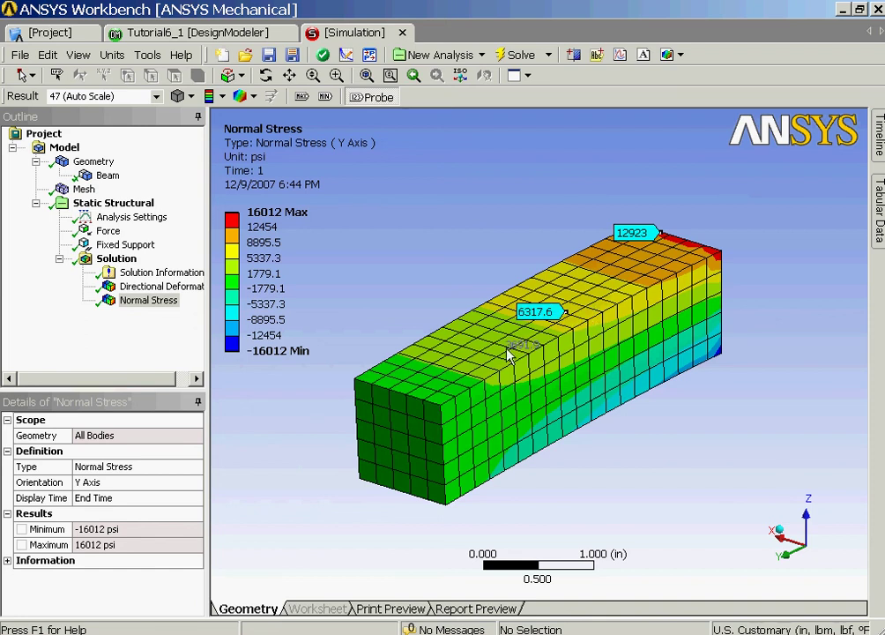
# Delete the normal stress probe label around the beam's mid-length.
pyautogui.click(56, 75)
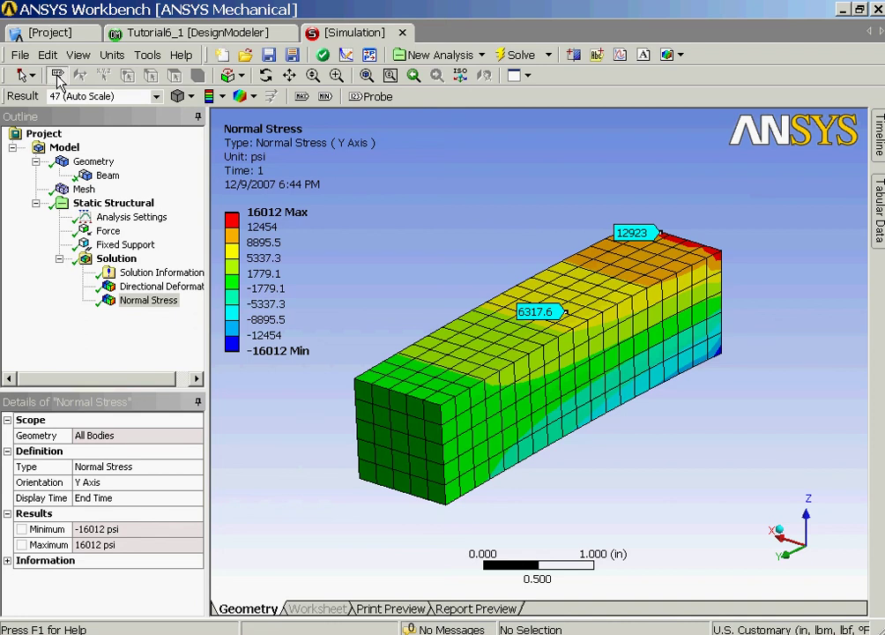
pyautogui.click(541, 319)
pyautogui.press('Delete')
# Display the directional deformation result with the undeformed wireframe and set its deformation scale to 93 (2x Auto).
pyautogui.click(148, 287)
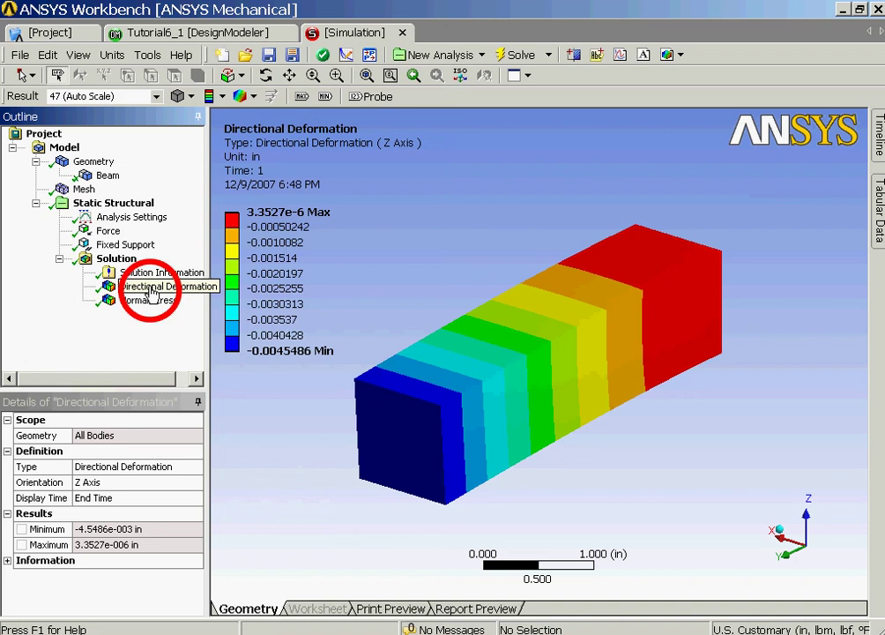
pyautogui.click(253, 96)
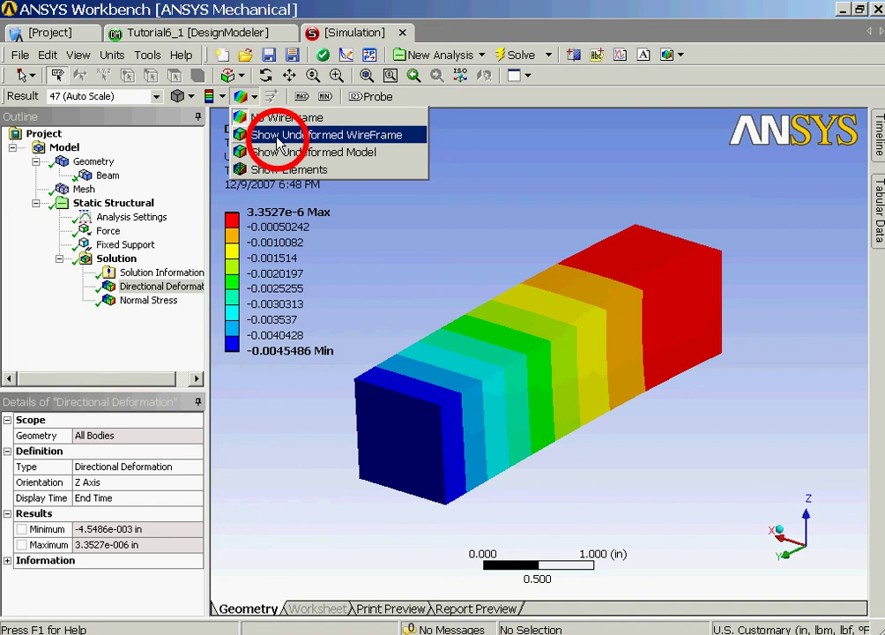
pyautogui.click(278, 140)
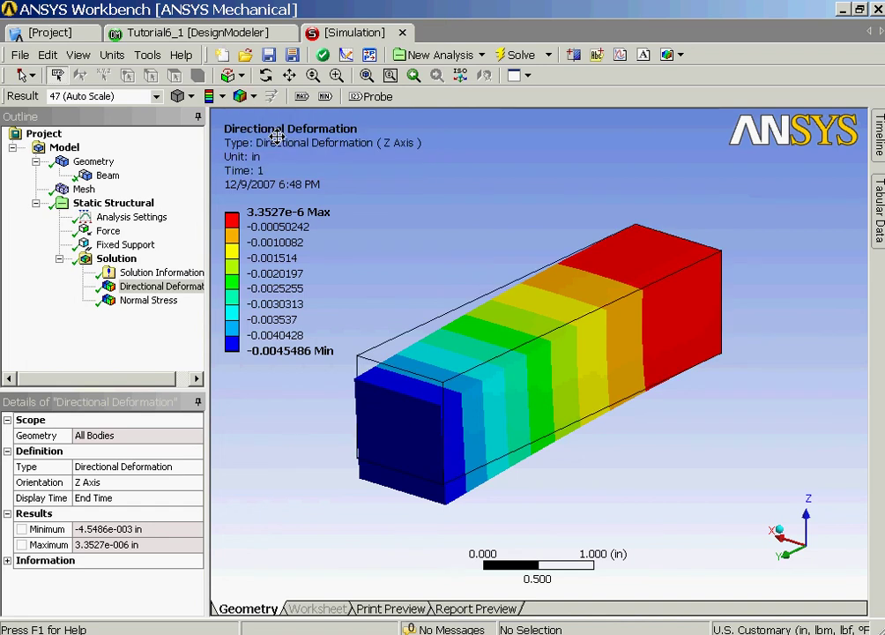
pyautogui.click(157, 96)
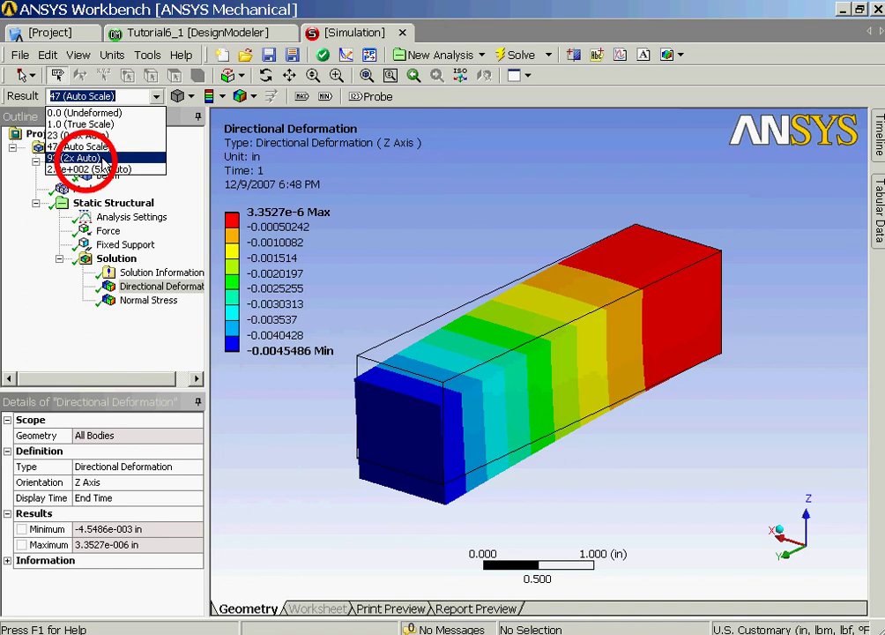
pyautogui.click(102, 159)
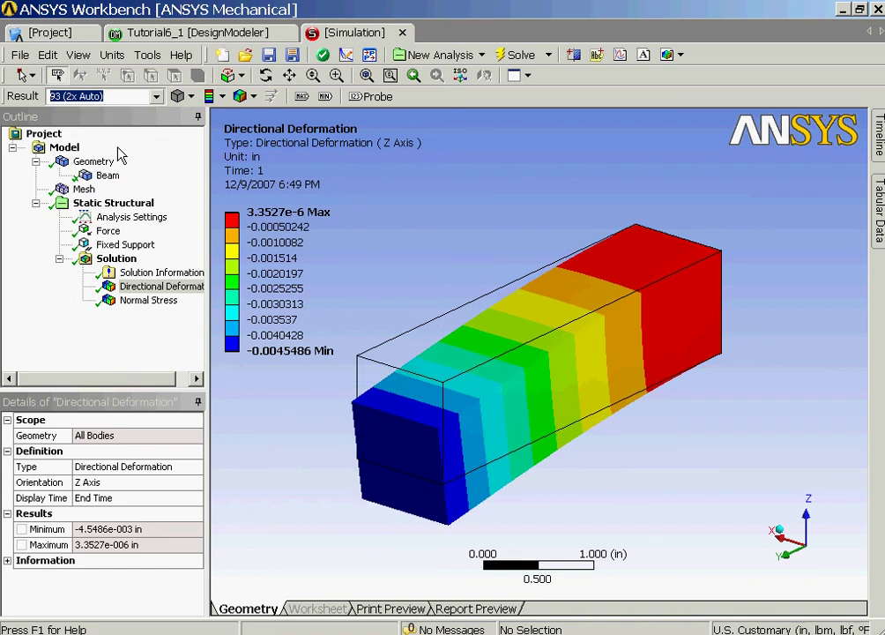